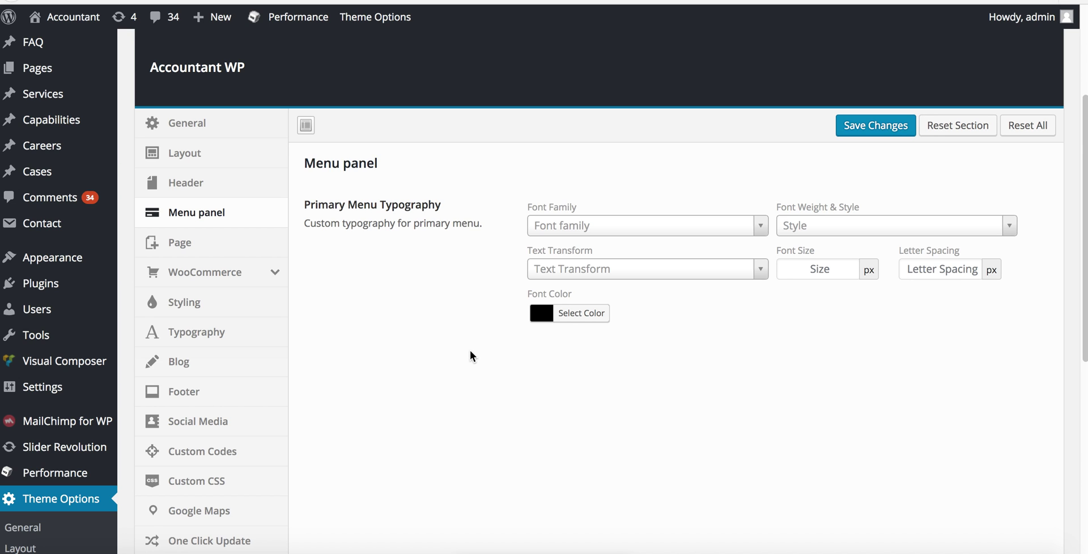
- Highlight the remaining trial period text in the Accountant theme registration reminder
{"action": "scroll", "coordinate": [472, 356], "scroll_direction": "down", "scroll_amount": 1}
{"action": "scroll", "coordinate": [472, 356], "scroll_direction": "up", "scroll_amount": 5}
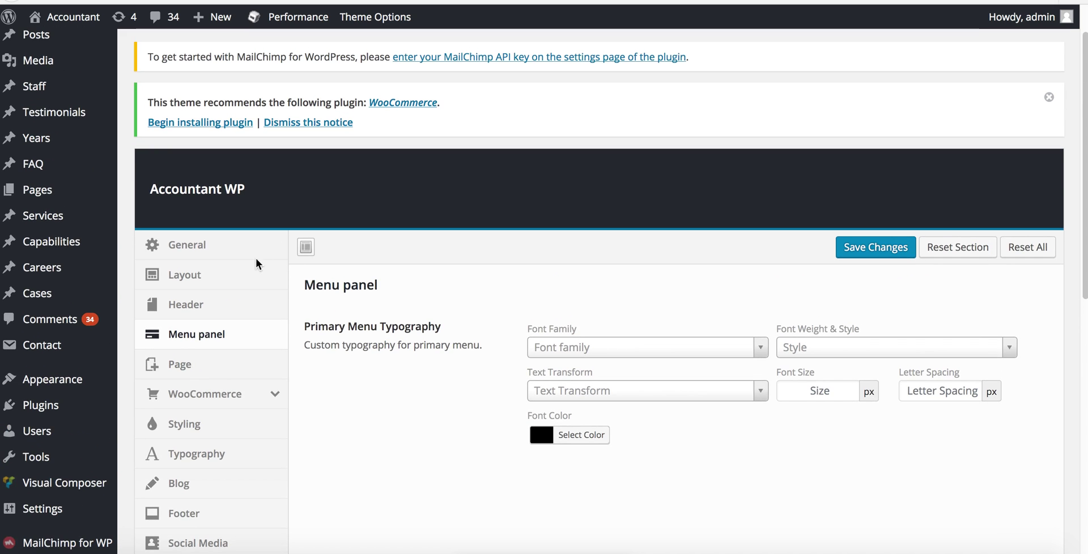
{"action": "scroll", "coordinate": [381, 275], "scroll_direction": "down", "scroll_amount": 5}
{"action": "scroll", "coordinate": [365, 333], "scroll_direction": "up", "scroll_amount": 5}
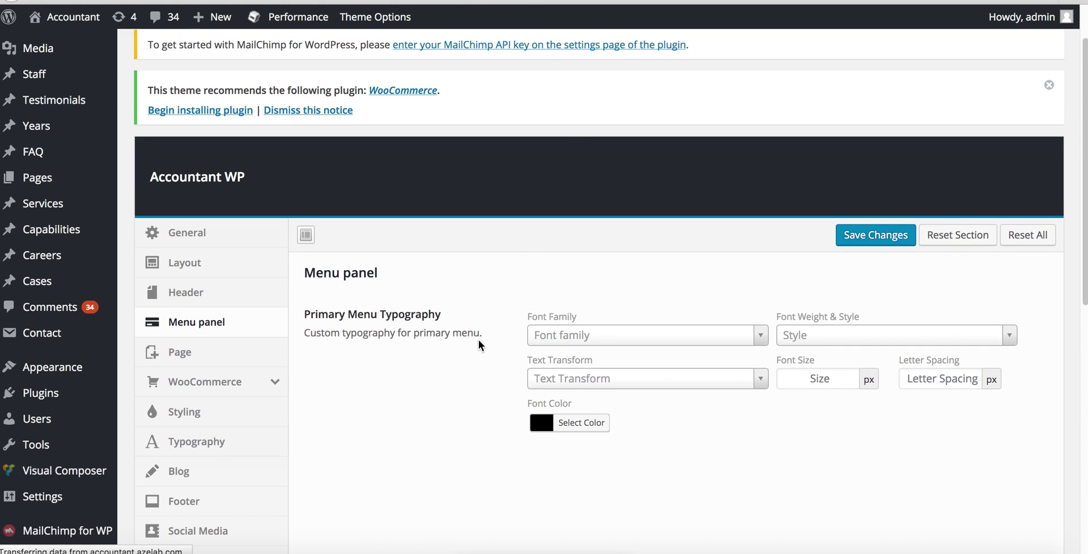
{"action": "scroll", "coordinate": [474, 341], "scroll_direction": "down", "scroll_amount": 7}
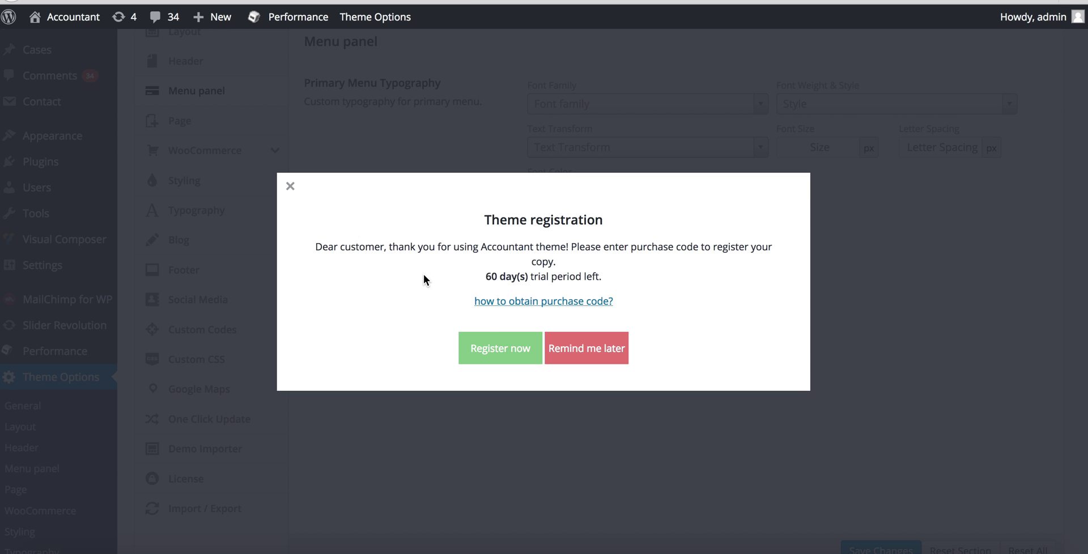
{"action": "left_click_drag", "start_coordinate": [486, 277], "coordinate": [528, 281]}
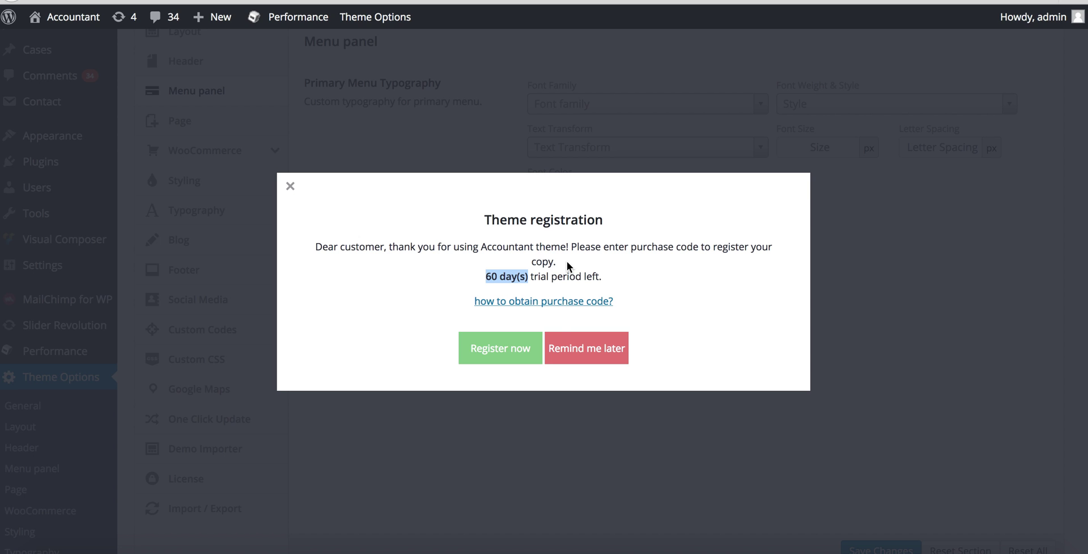
- Choose Register now, then close the theme registration reminder
{"action": "left_click", "coordinate": [505, 349]}
{"action": "left_click", "coordinate": [289, 186]}
{"action": "scroll", "coordinate": [362, 263], "scroll_direction": "up", "scroll_amount": 10}
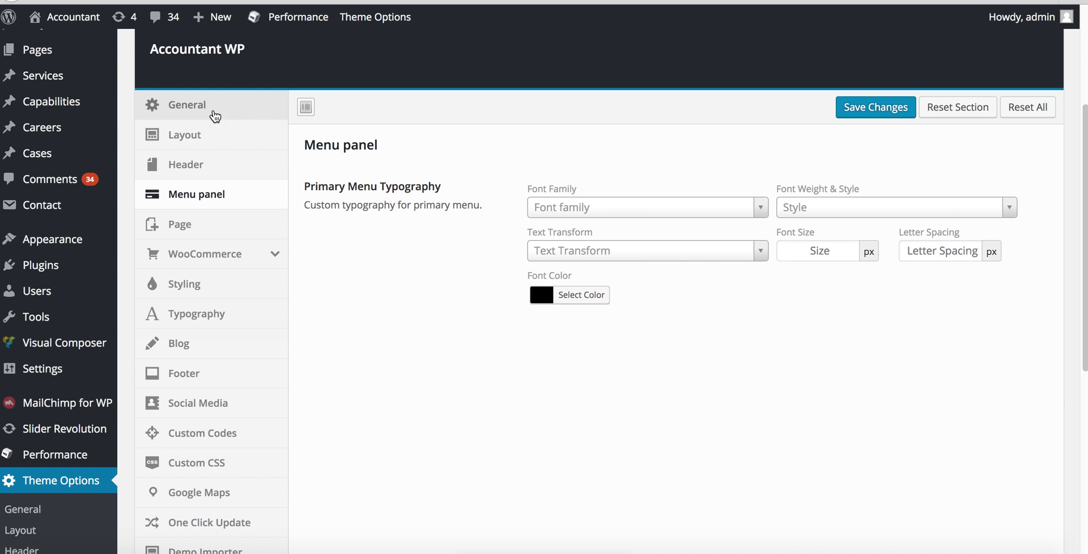
{"action": "scroll", "coordinate": [267, 439], "scroll_direction": "down", "scroll_amount": 3}
{"action": "scroll", "coordinate": [266, 443], "scroll_direction": "up", "scroll_amount": 3}
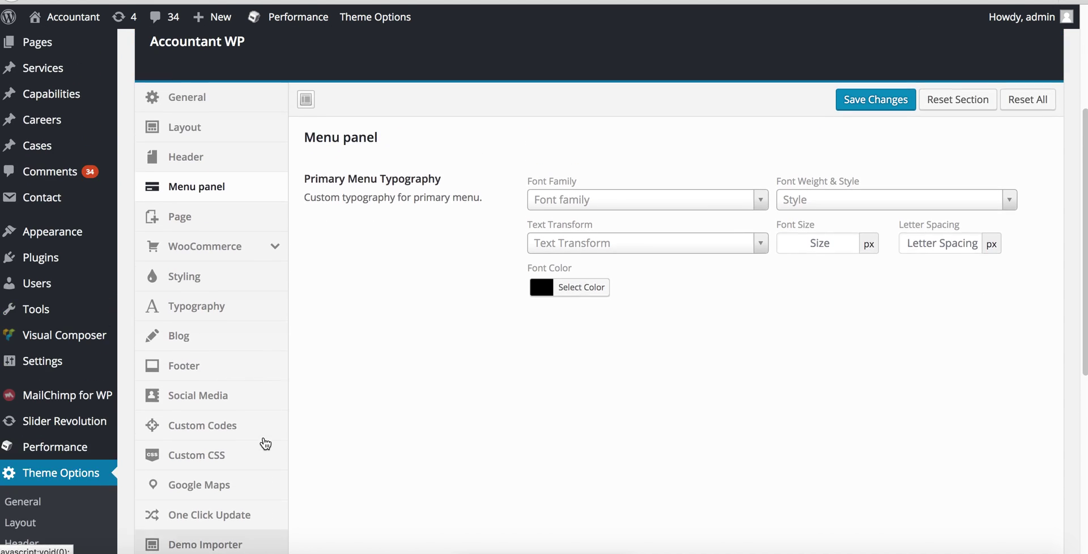
{"action": "scroll", "coordinate": [265, 443], "scroll_direction": "up", "scroll_amount": 1}
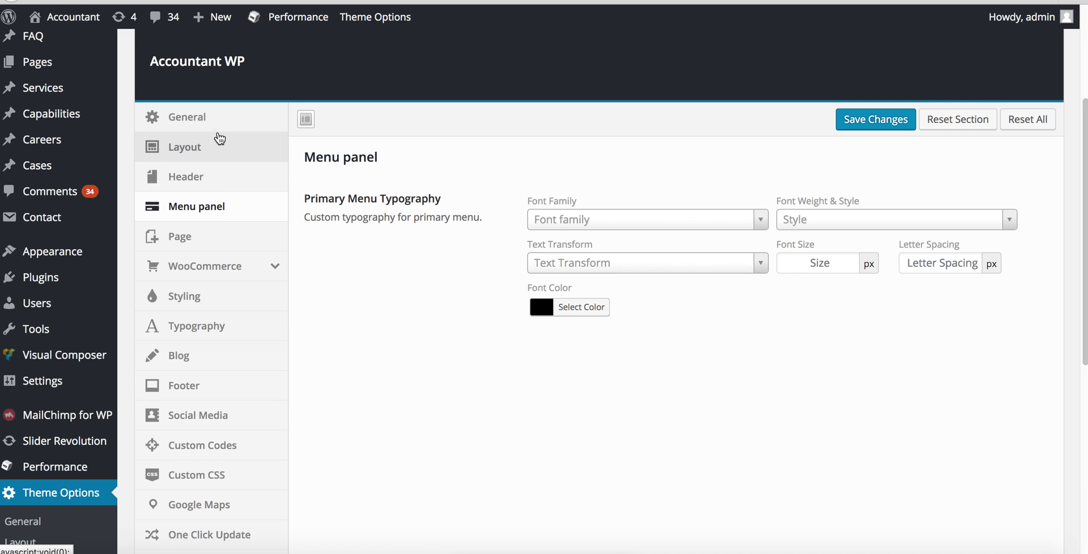
{"action": "scroll", "coordinate": [219, 445], "scroll_direction": "down", "scroll_amount": 3}
{"action": "scroll", "coordinate": [236, 184], "scroll_direction": "up", "scroll_amount": 1}
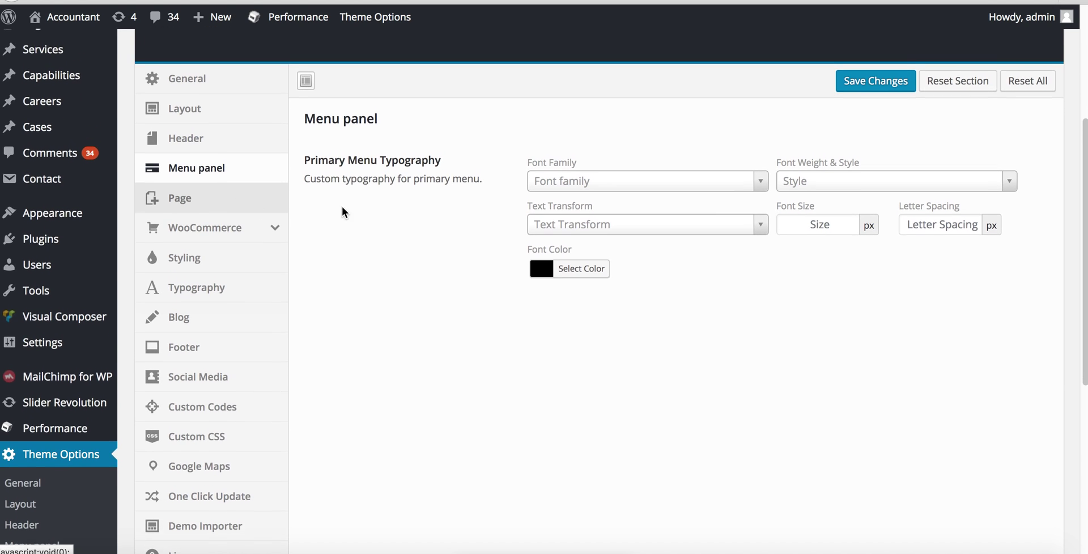
{"action": "scroll", "coordinate": [221, 335], "scroll_direction": "down", "scroll_amount": 2}
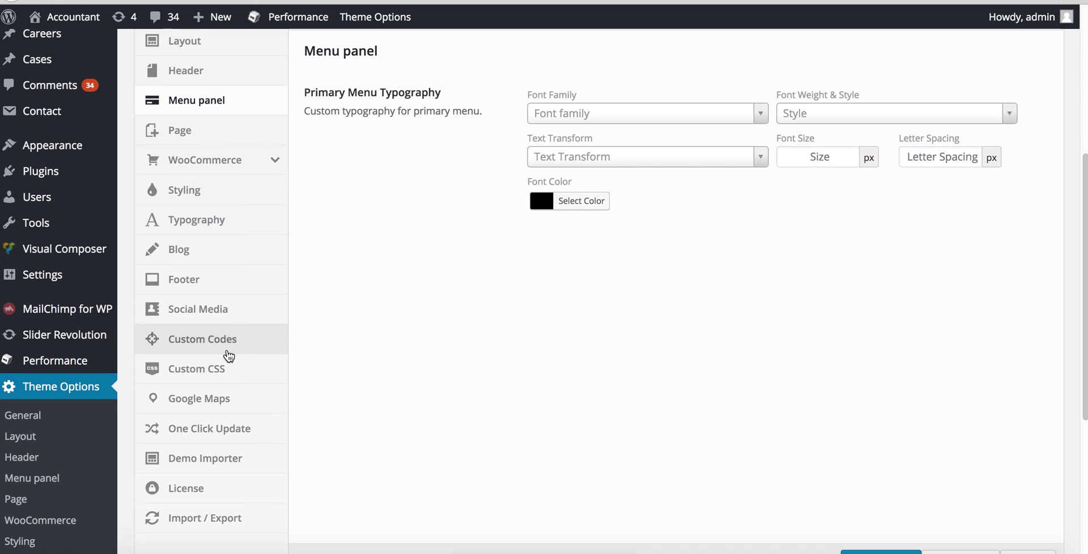
{"action": "left_click", "coordinate": [216, 484]}
- Proceed from the registration reminder, select the whole existing purchase code, and switch to the TextMate notes
{"action": "left_click_drag", "start_coordinate": [567, 119], "coordinate": [641, 121]}
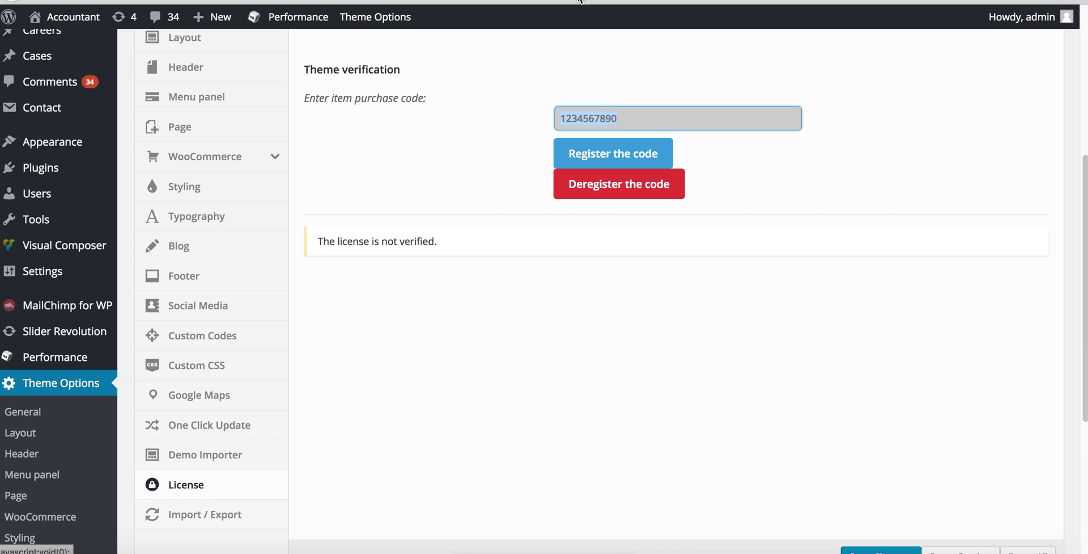
{"action": "left_click", "coordinate": [379, 361]}
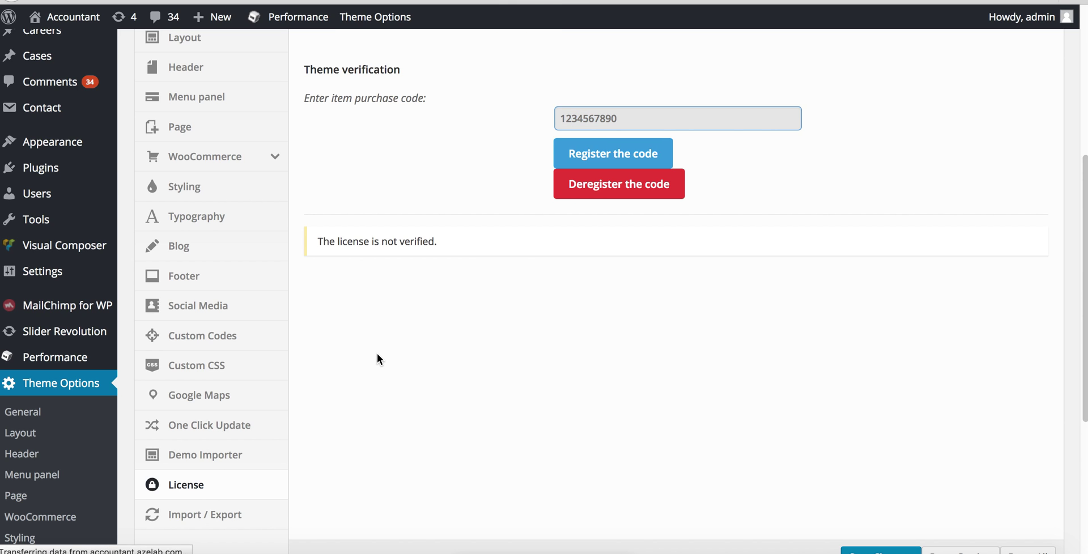
{"action": "scroll", "coordinate": [479, 329], "scroll_direction": "up", "scroll_amount": 5}
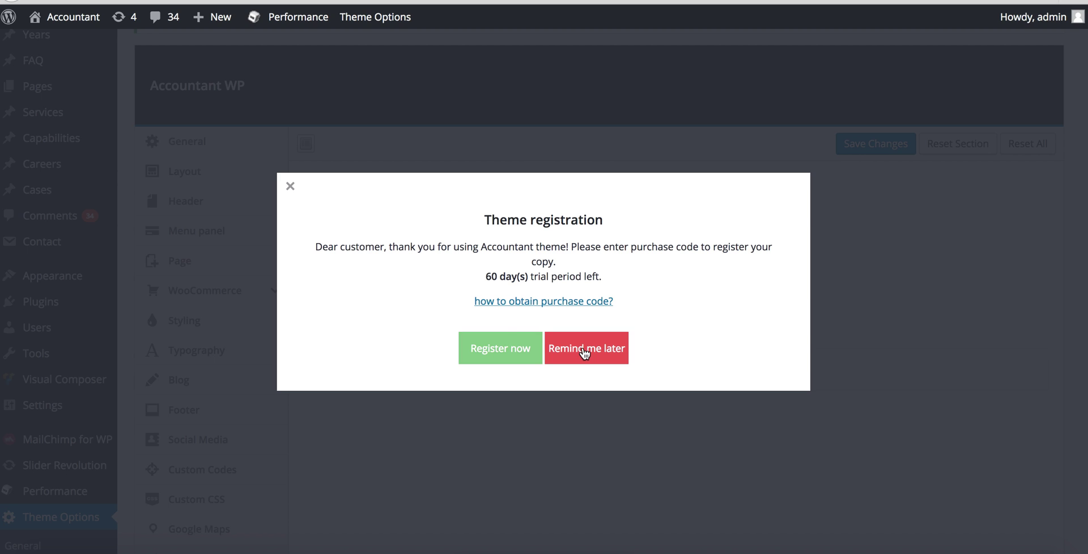
{"action": "left_click", "coordinate": [516, 349]}
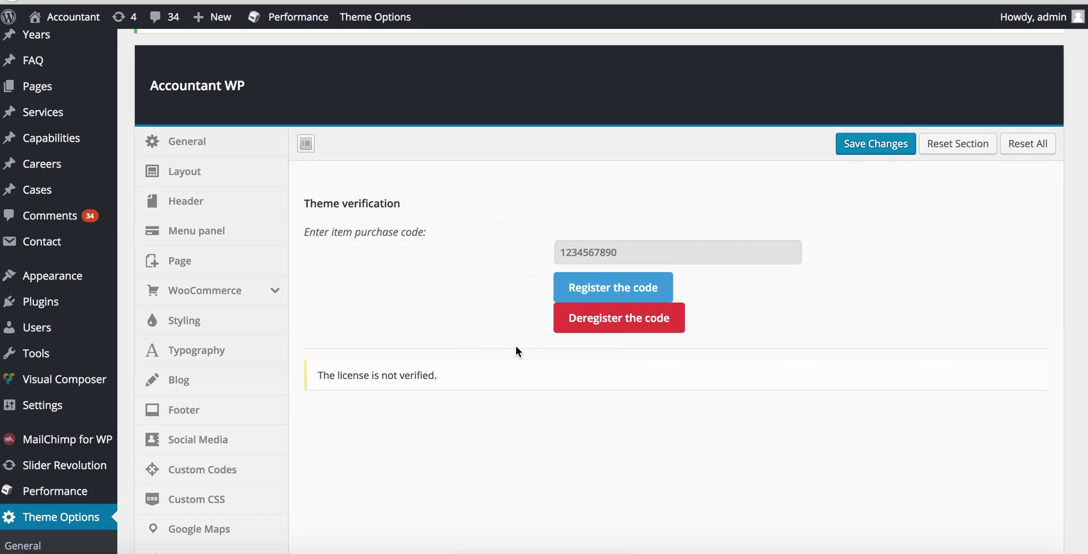
{"action": "double_click", "coordinate": [576, 251]}
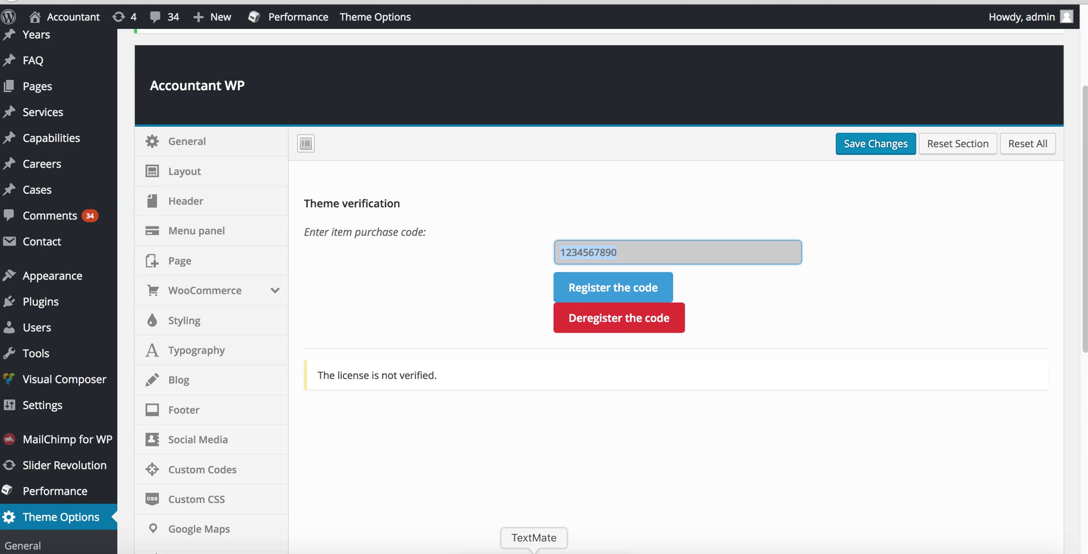
{"action": "left_click", "coordinate": [534, 551]}
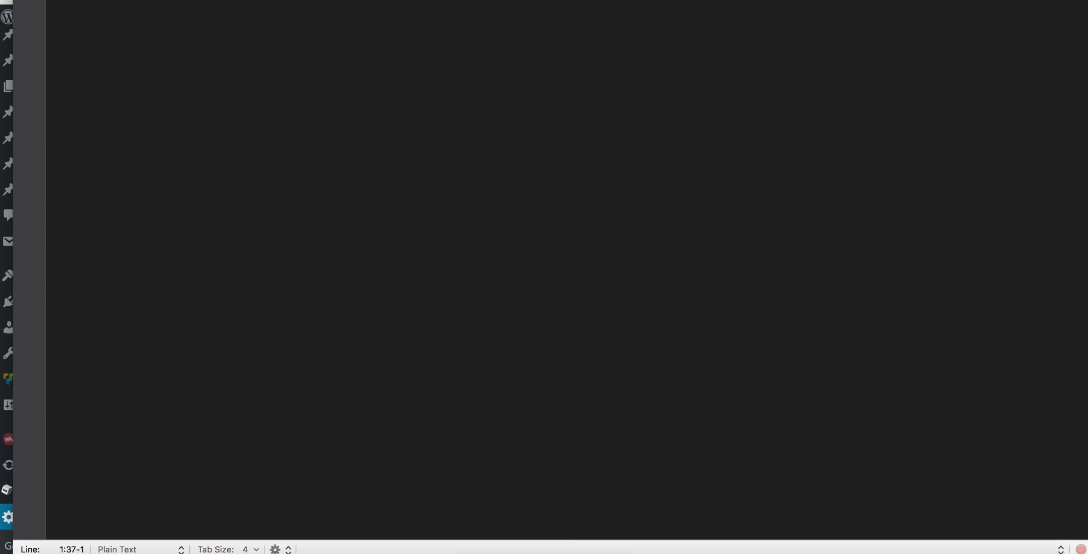
- Paste the copied purchase code into the License field, save the Theme Options and register the code
{"action": "left_click", "coordinate": [316, 550]}
{"action": "key", "text": "super+v"}
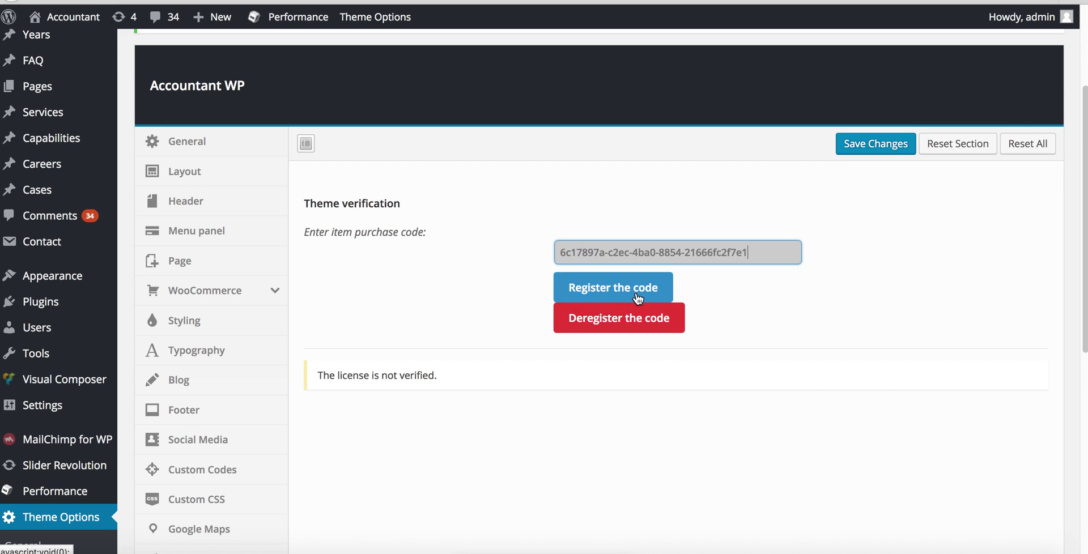
{"action": "left_click_drag", "start_coordinate": [602, 296], "coordinate": [731, 269]}
{"action": "left_click", "coordinate": [868, 143]}
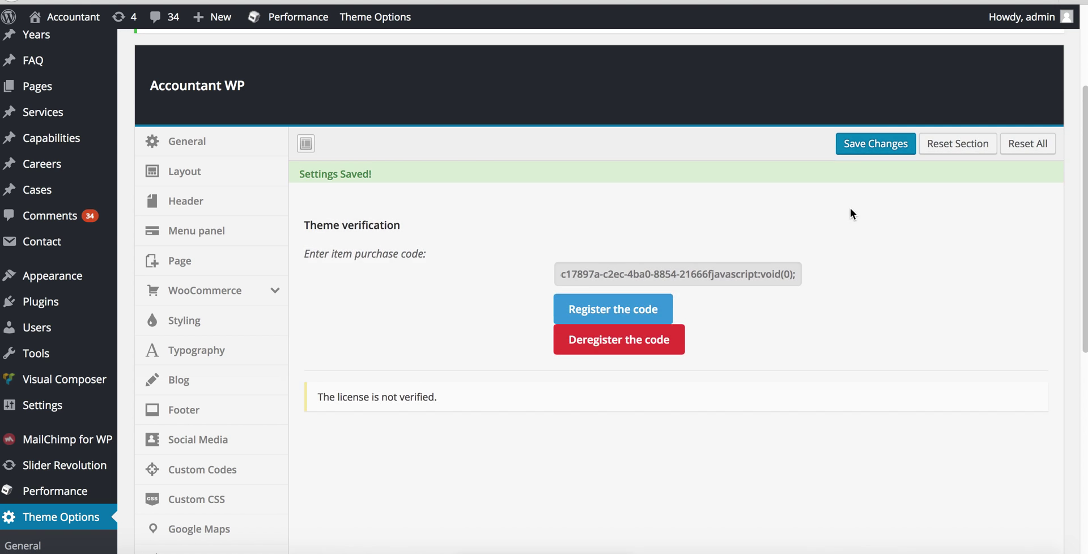
{"action": "left_click", "coordinate": [629, 315]}
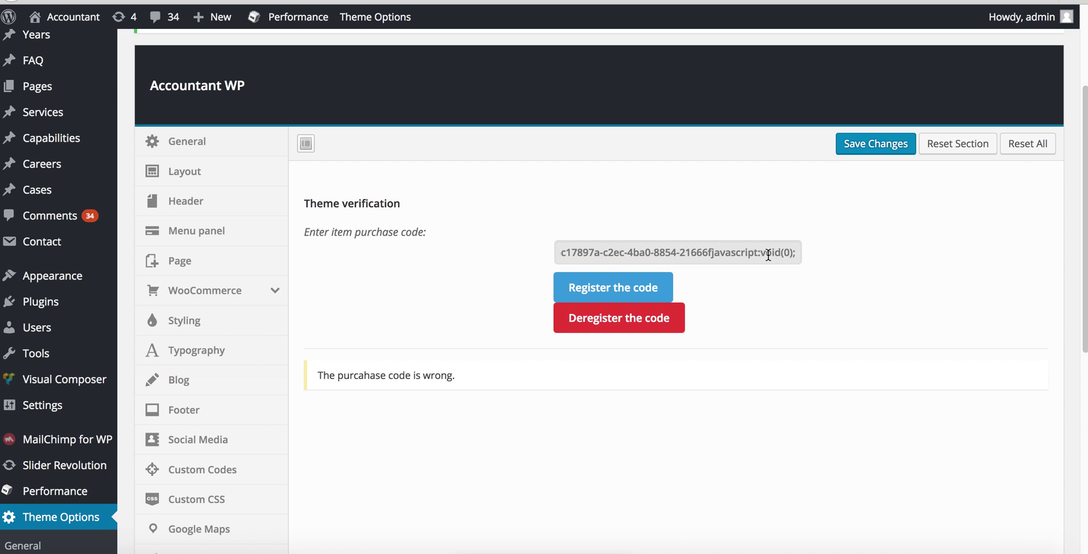
{"action": "left_click", "coordinate": [720, 252]}
- Delete the stray 'javascript:void(0);' text after the purchase code, save, and register again
{"action": "left_click", "coordinate": [717, 251]}
{"action": "left_click", "coordinate": [717, 251]}
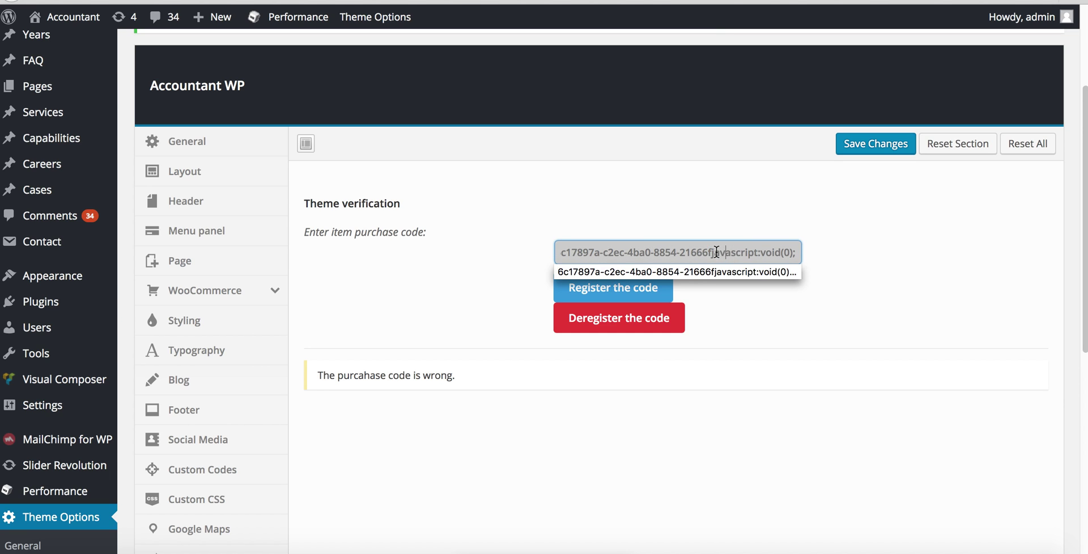
{"action": "left_click_drag", "start_coordinate": [717, 251], "coordinate": [907, 258]}
{"action": "key", "text": "BackSpace"}
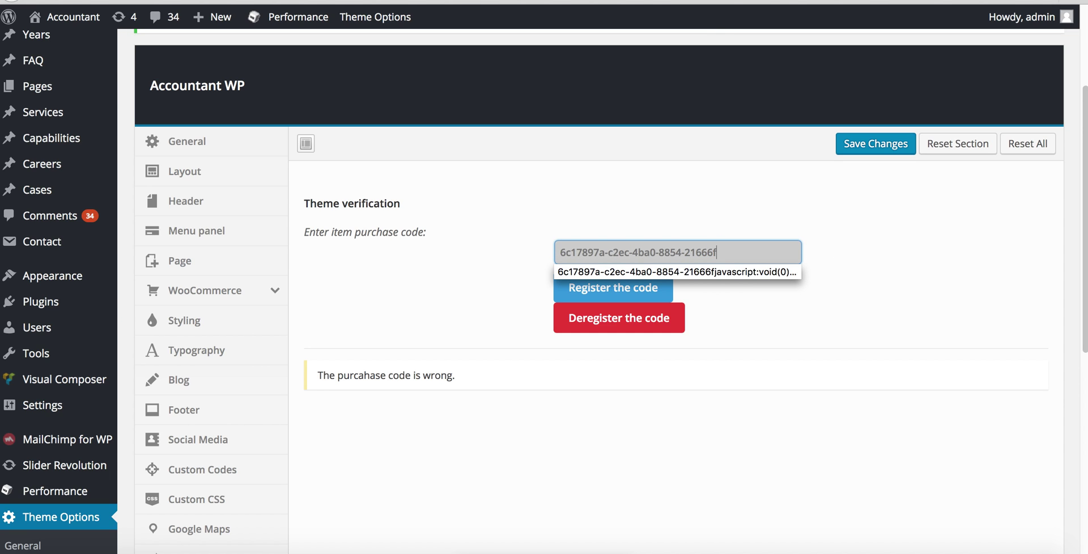
{"action": "left_click", "coordinate": [876, 144]}
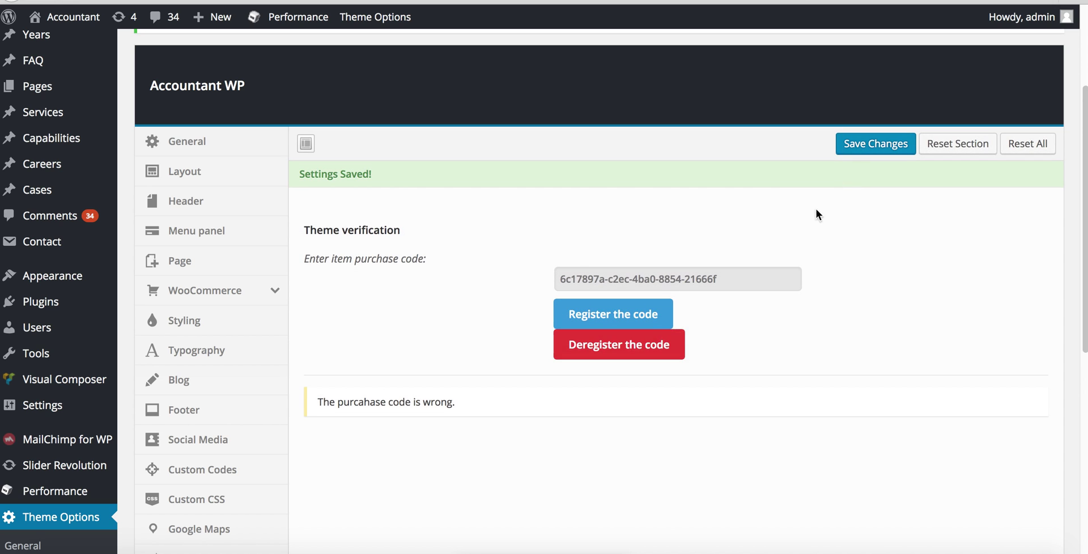
{"action": "left_click", "coordinate": [608, 317]}
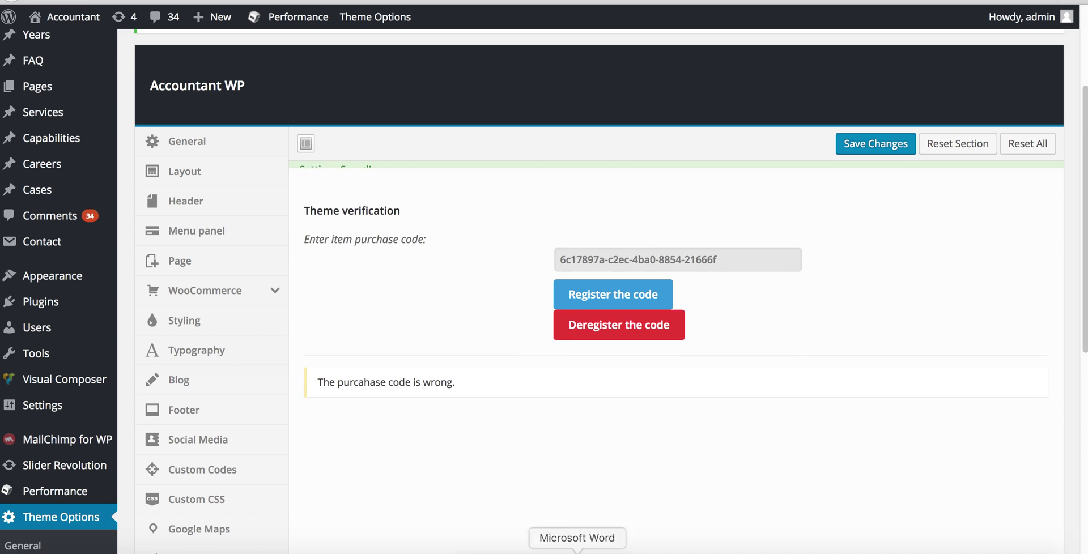
- Replace the field's text with the full purchase code from TextMate, save, and register it
{"action": "left_click", "coordinate": [534, 551]}
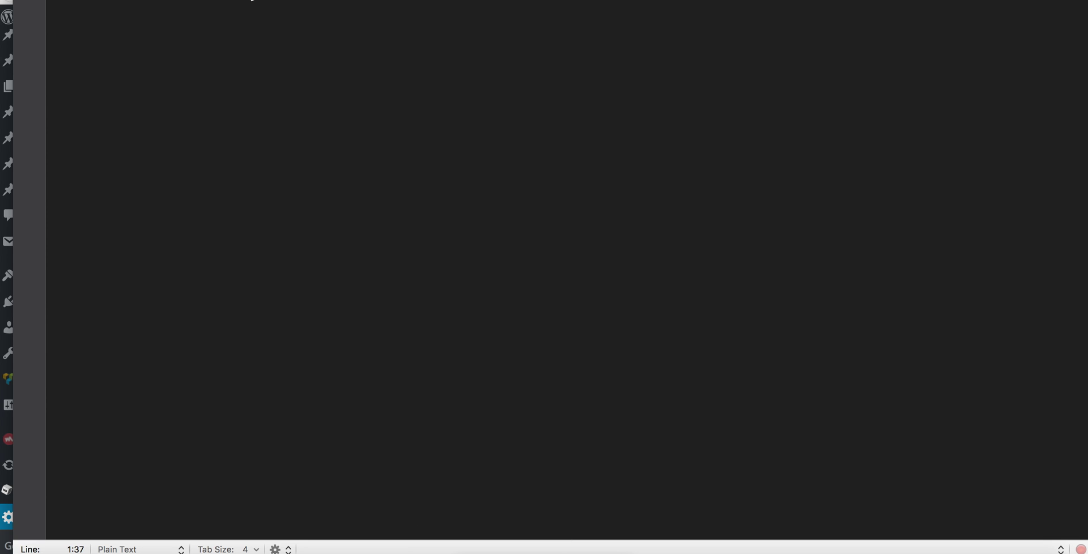
{"action": "left_click", "coordinate": [312, 547]}
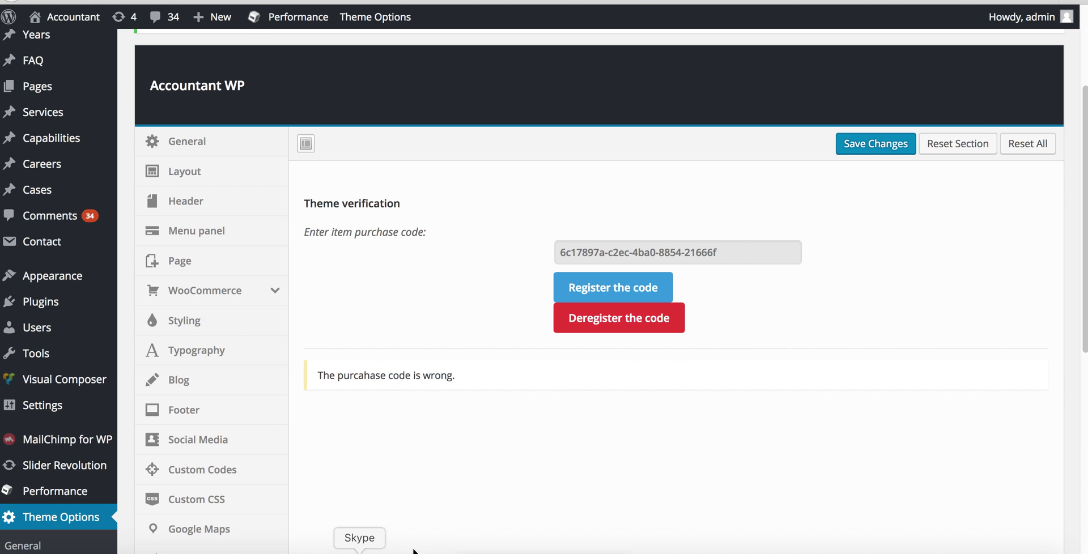
{"action": "left_click_drag", "start_coordinate": [736, 254], "coordinate": [329, 208]}
{"action": "key", "text": "super+v"}
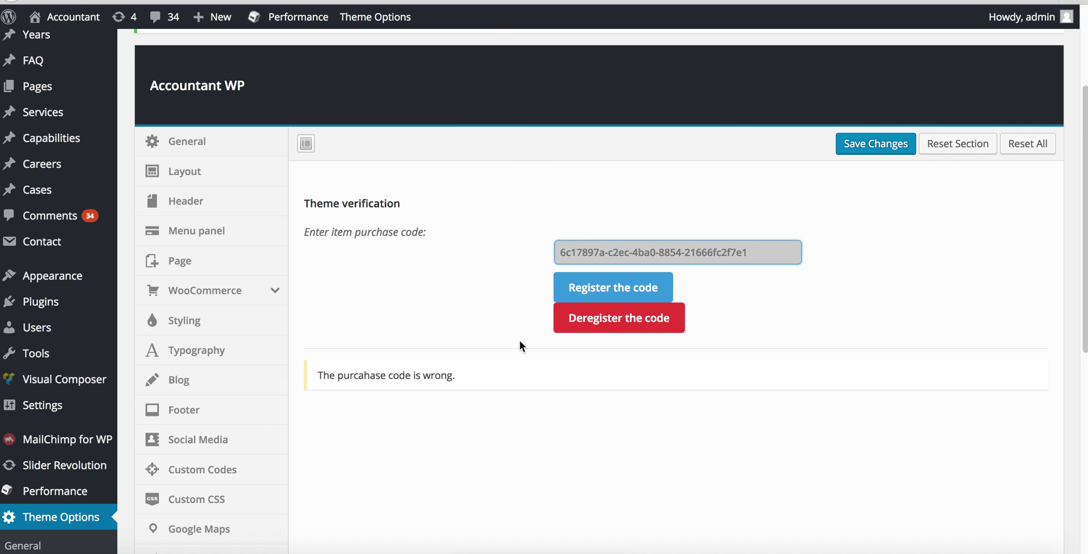
{"action": "left_click", "coordinate": [866, 146]}
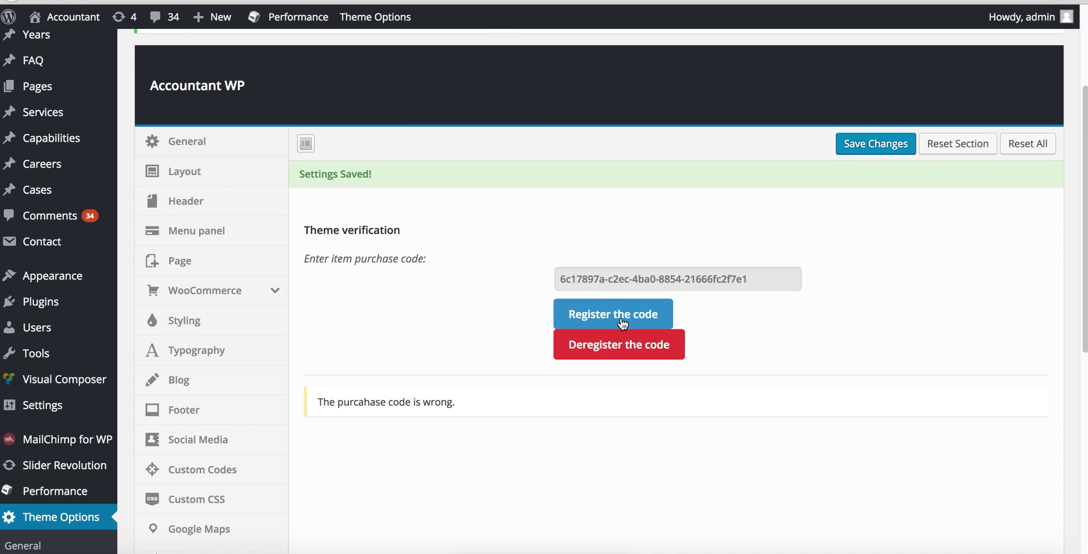
{"action": "left_click", "coordinate": [614, 315]}
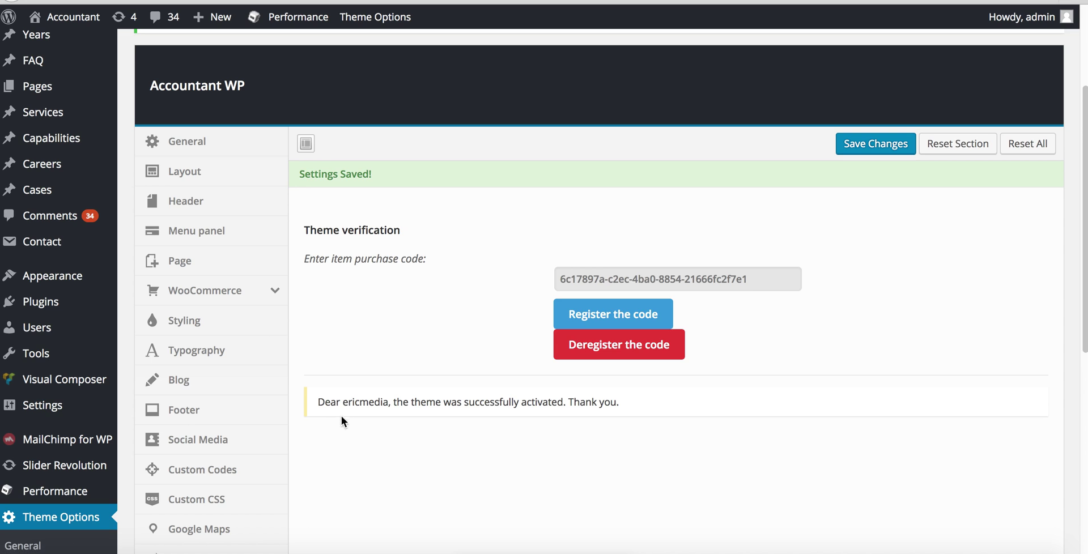
- Highlight the successful activation message, reload the page, and open the Footer and Blog options
{"action": "left_click_drag", "start_coordinate": [339, 401], "coordinate": [389, 401]}
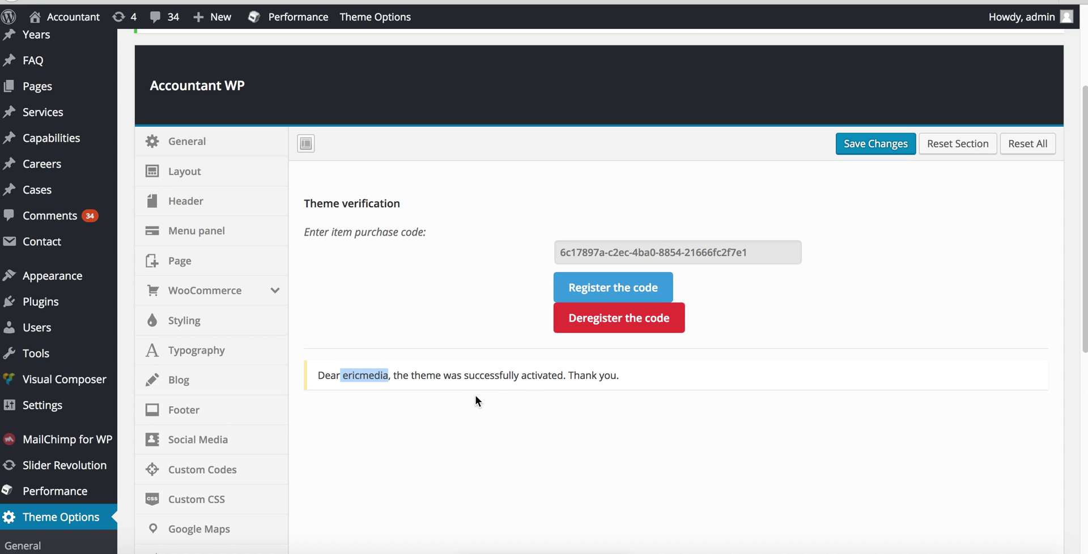
{"action": "left_click_drag", "start_coordinate": [620, 378], "coordinate": [462, 371]}
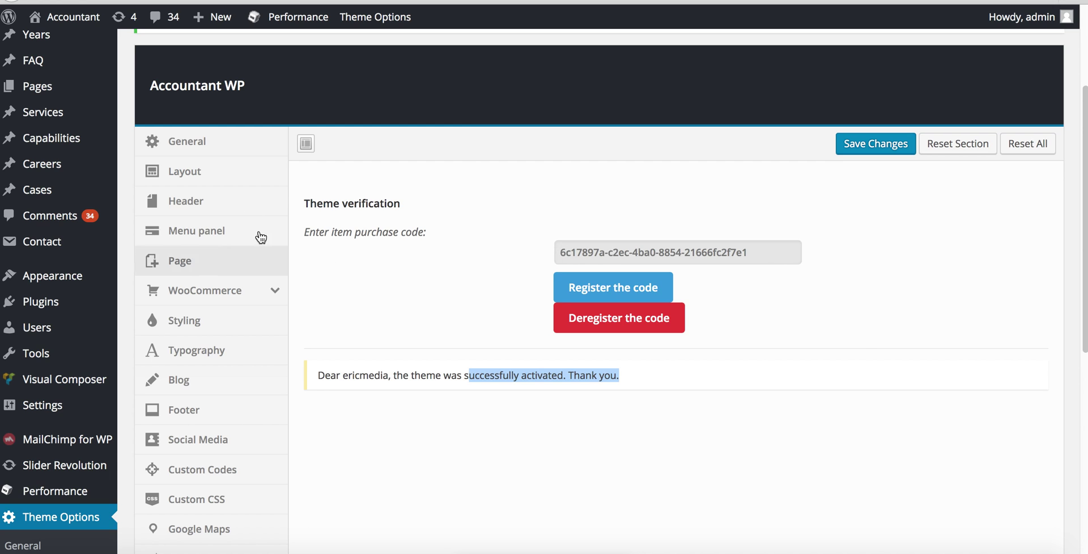
{"action": "left_click", "coordinate": [533, 1]}
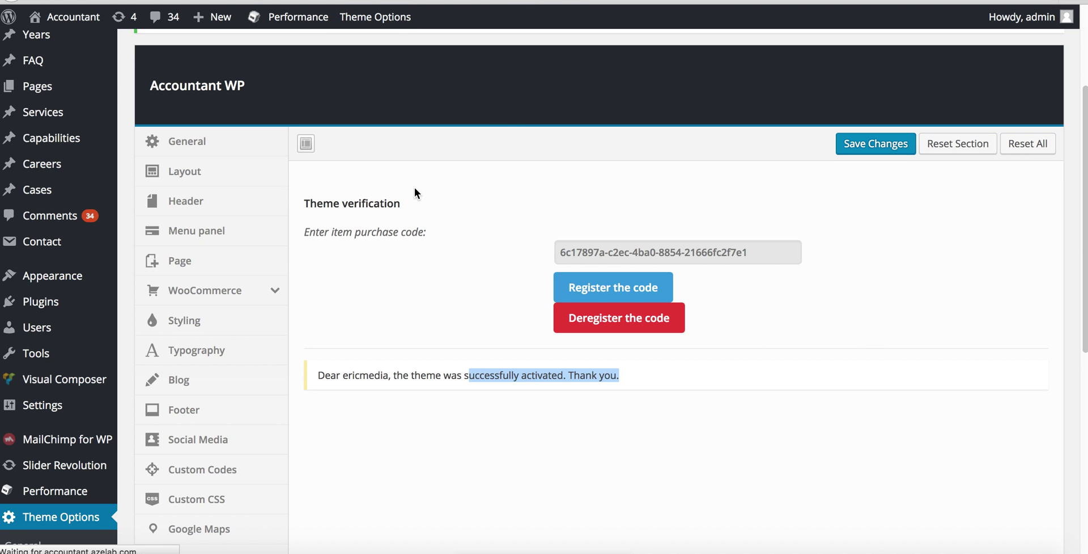
{"action": "scroll", "coordinate": [202, 278], "scroll_direction": "down", "scroll_amount": 3}
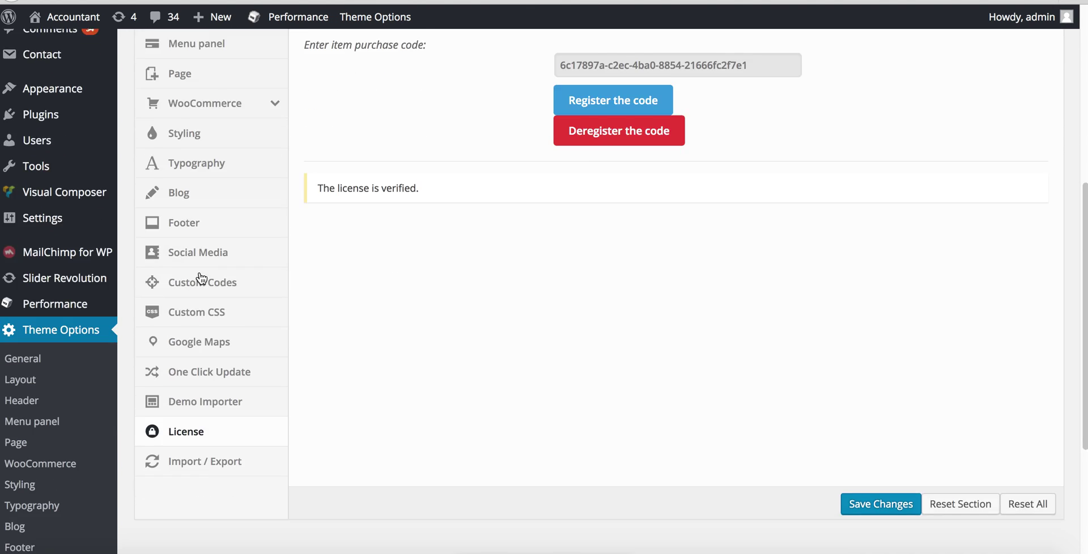
{"action": "left_click", "coordinate": [249, 222]}
{"action": "left_click", "coordinate": [214, 194]}
{"action": "scroll", "coordinate": [316, 211], "scroll_direction": "up", "scroll_amount": 5}
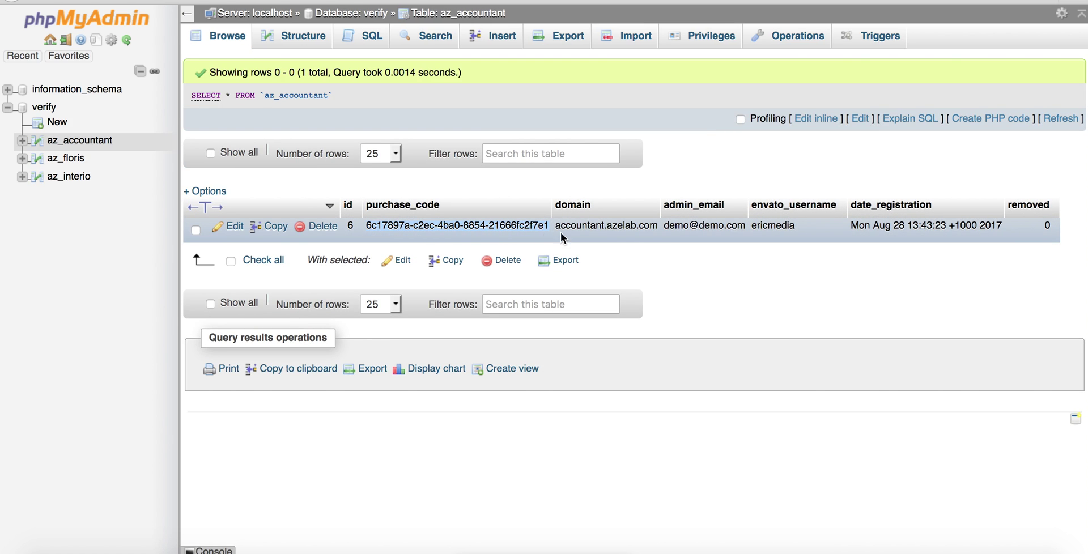
{"action": "left_click_drag", "start_coordinate": [557, 227], "coordinate": [743, 229]}
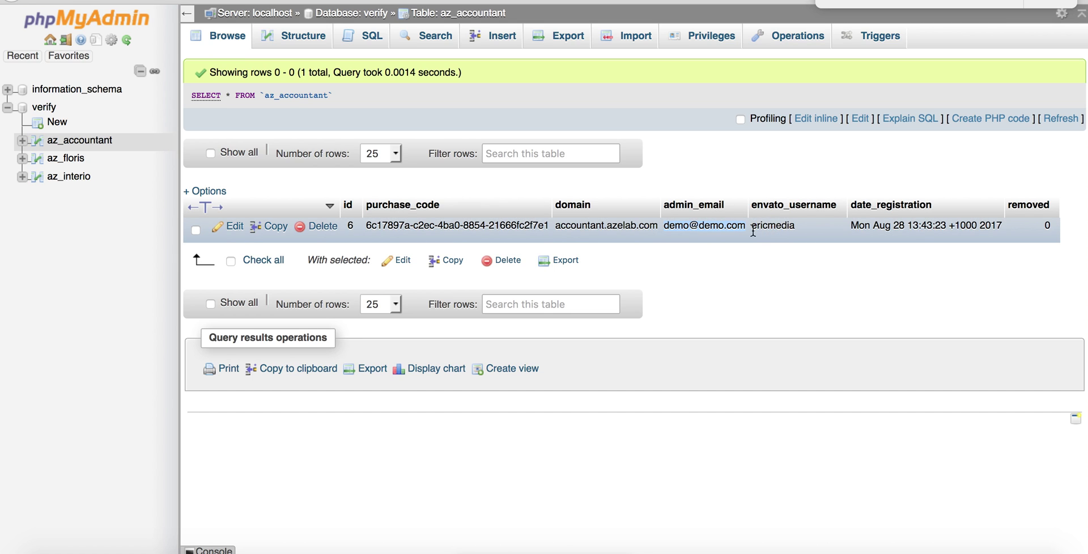
{"action": "left_click_drag", "start_coordinate": [753, 229], "coordinate": [993, 231]}
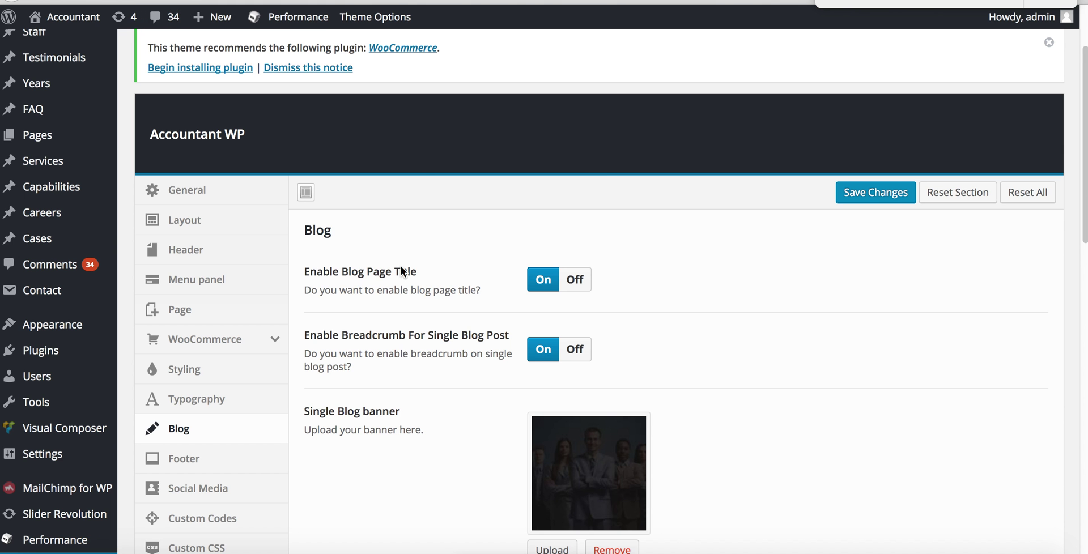
- Open the License options and deregister the purchase code to deactivate the theme
{"action": "scroll", "coordinate": [338, 352], "scroll_direction": "down", "scroll_amount": 3}
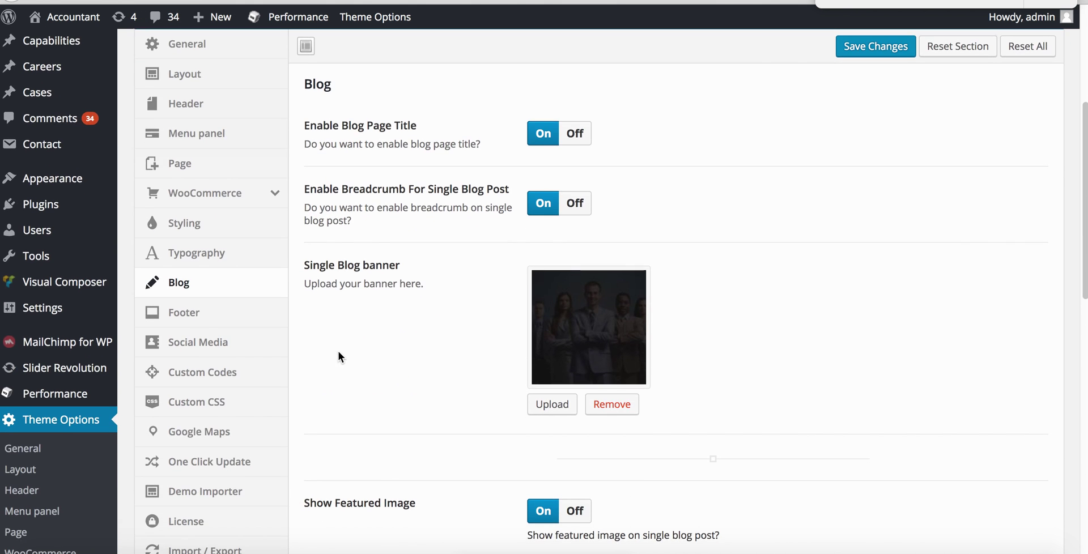
{"action": "scroll", "coordinate": [233, 456], "scroll_direction": "down", "scroll_amount": 3}
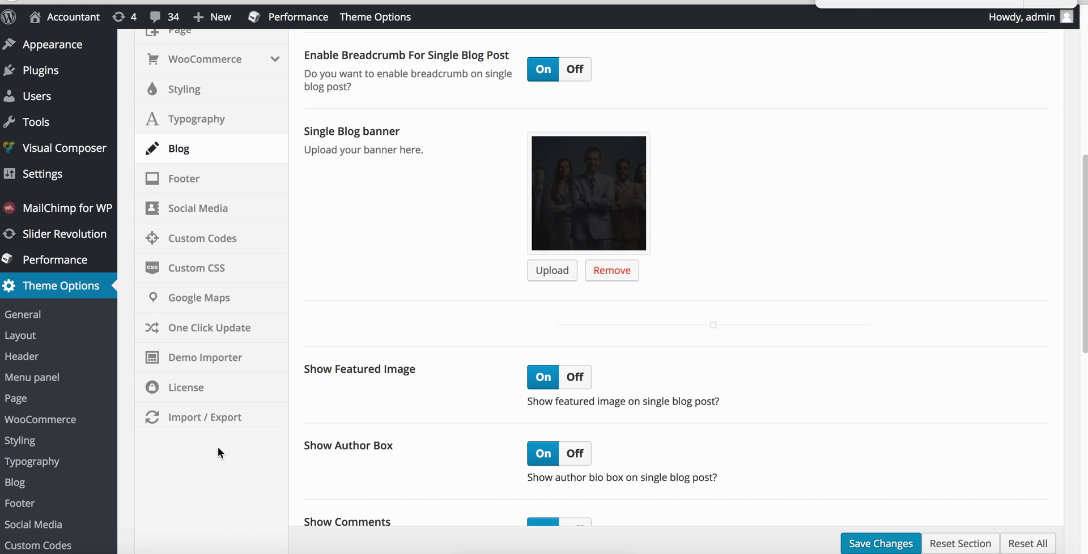
{"action": "left_click", "coordinate": [230, 395]}
{"action": "scroll", "coordinate": [658, 329], "scroll_direction": "up", "scroll_amount": 5}
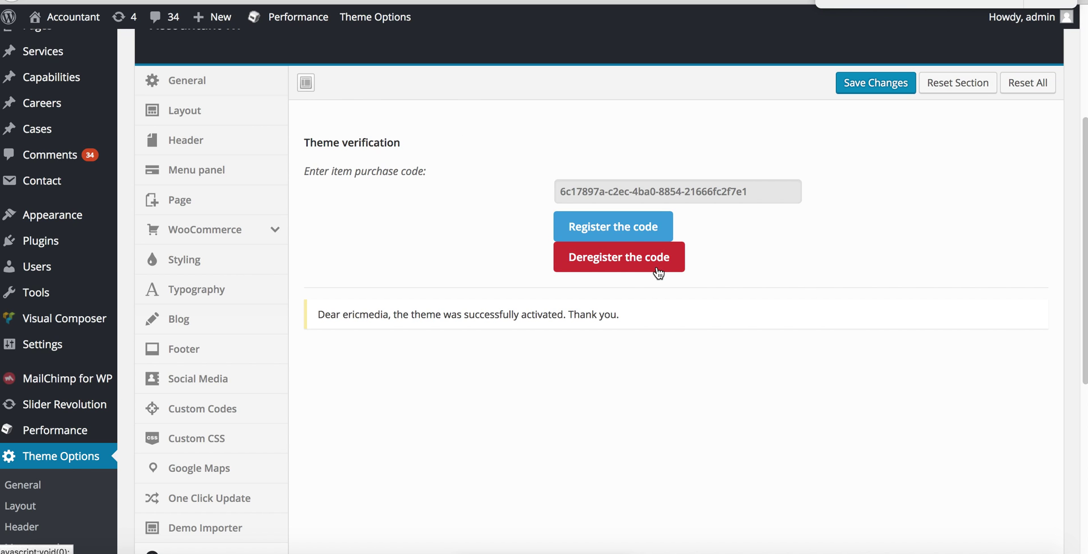
{"action": "left_click", "coordinate": [635, 263]}
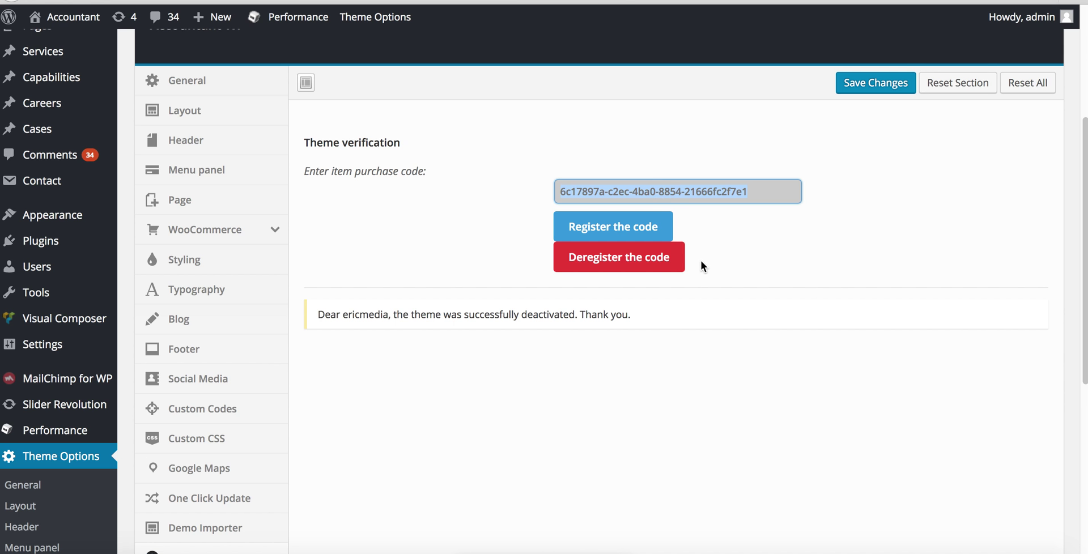
- Save the License settings and register the purchase code again
{"action": "left_click", "coordinate": [657, 225]}
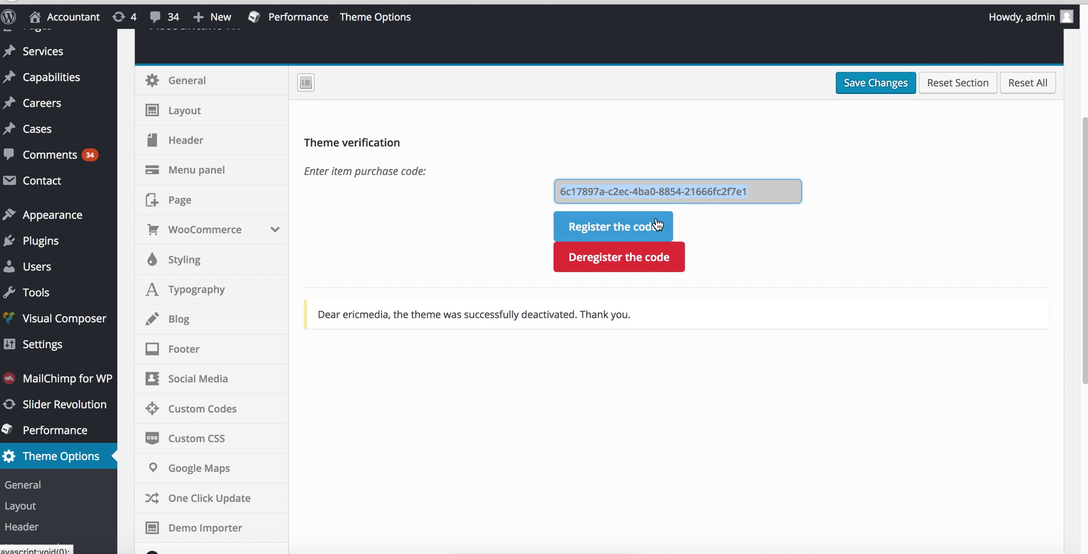
{"action": "left_click", "coordinate": [865, 87]}
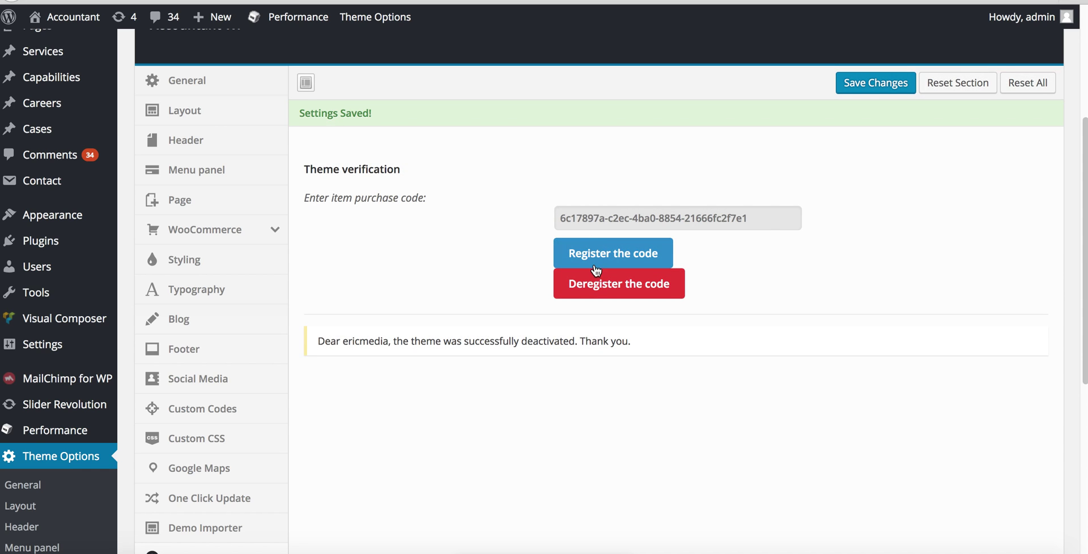
{"action": "left_click", "coordinate": [595, 264]}
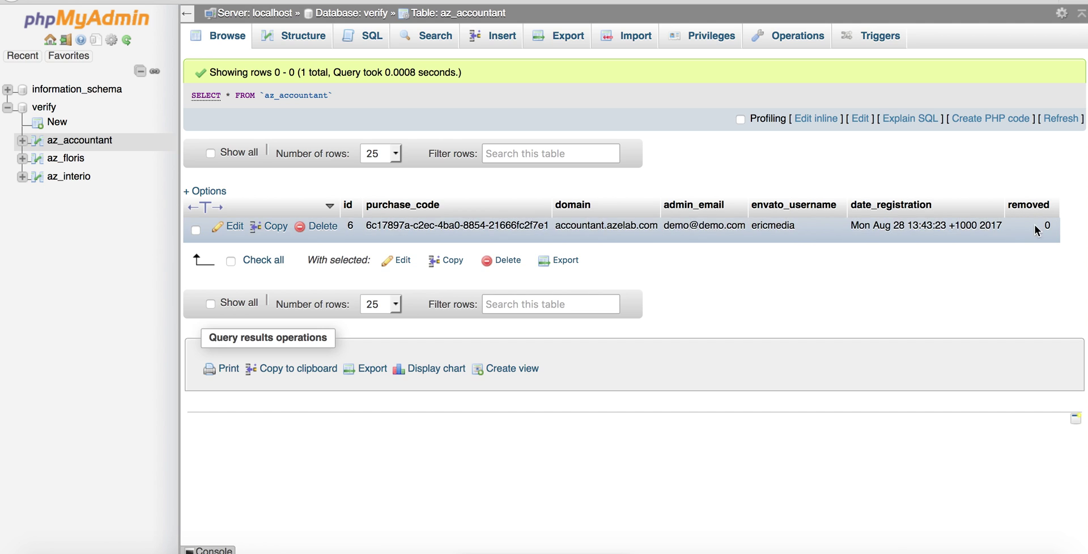
- Double-click the removed cell of the az_accountant registration row in phpMyAdmin to edit it
{"action": "double_click", "coordinate": [1037, 228]}
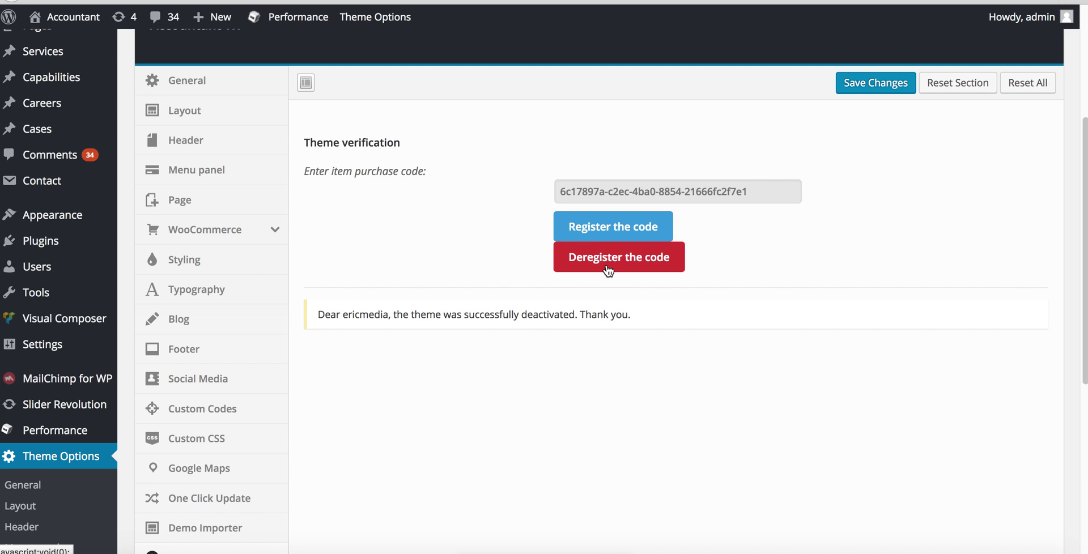
- Clear the existing purchase code from the License field and type a developer code instead
{"action": "left_click", "coordinate": [648, 187]}
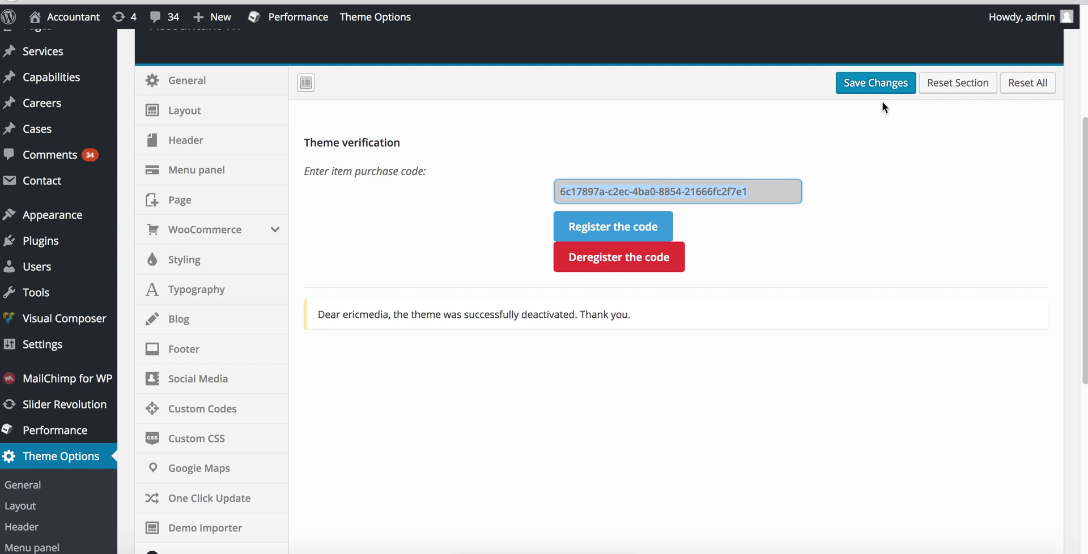
{"action": "key", "text": "BackSpace"}
{"action": "type", "text": "rest"}
{"action": "key", "text": "BackSpace"}
{"action": "key", "text": "BackSpace"}
{"action": "key", "text": "BackSpace"}
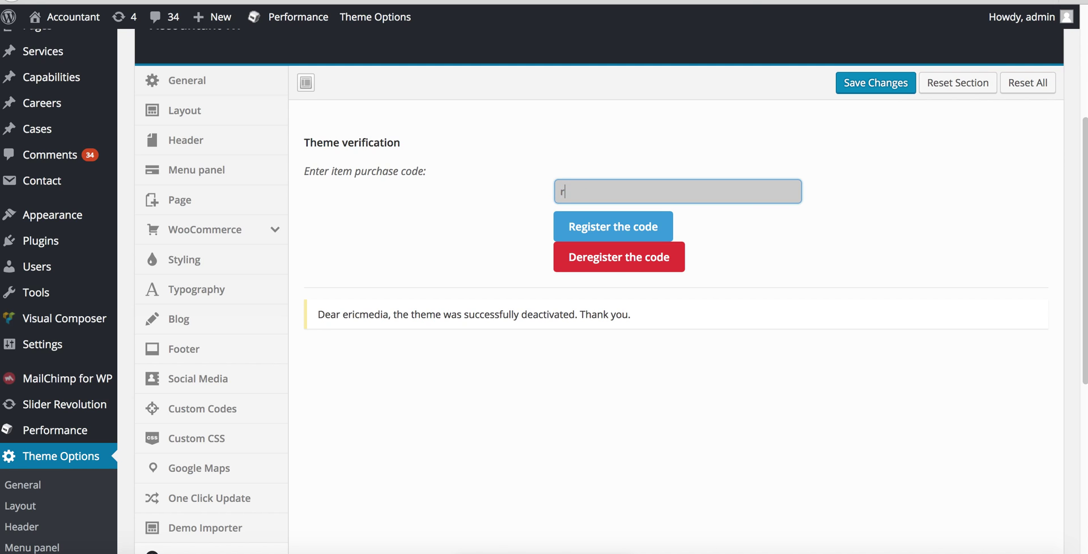
{"action": "key", "text": "BackSpace"}
{"action": "type", "text": "1234545dsere"}
{"action": "scroll", "coordinate": [270, 400], "scroll_direction": "down", "scroll_amount": 2}
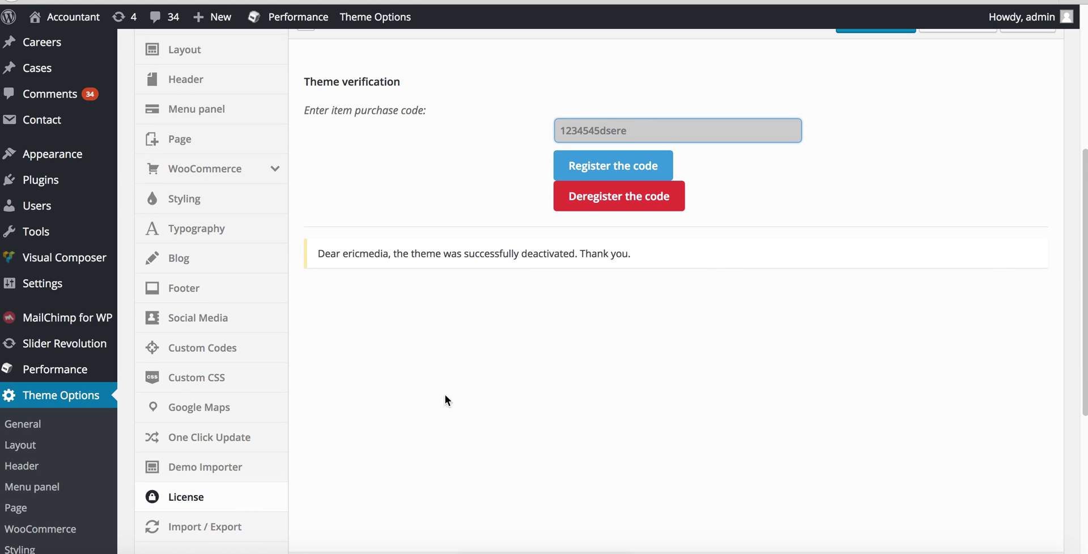
{"action": "scroll", "coordinate": [287, 353], "scroll_direction": "up", "scroll_amount": 4}
{"action": "scroll", "coordinate": [315, 275], "scroll_direction": "down", "scroll_amount": 4}
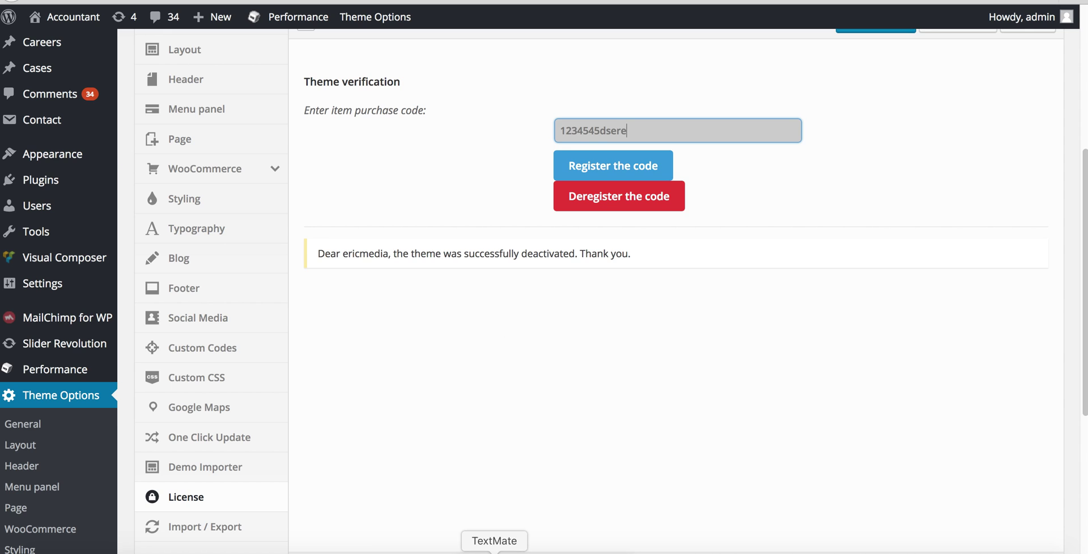
{"action": "left_click", "coordinate": [495, 553]}
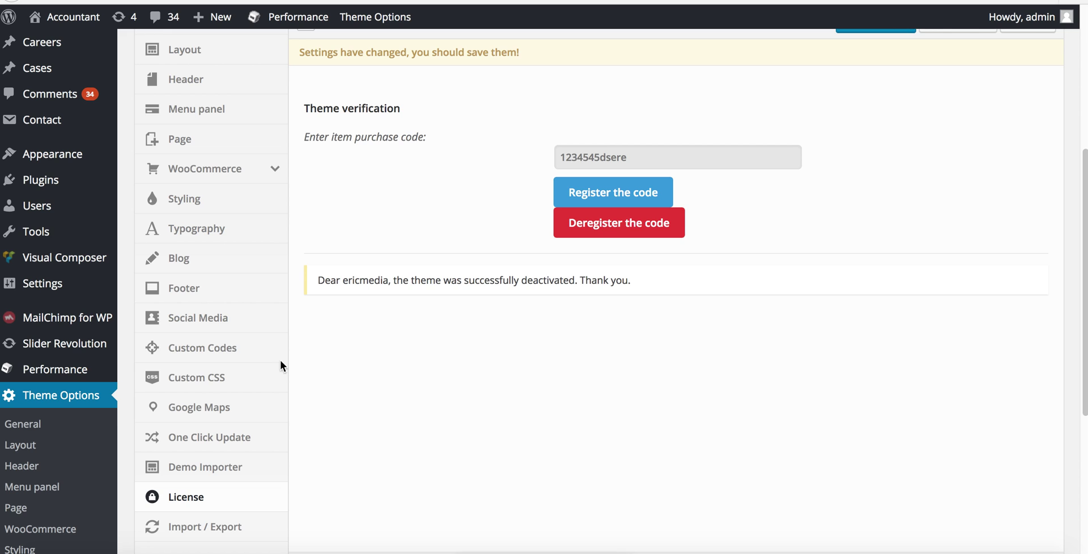
{"action": "scroll", "coordinate": [444, 312], "scroll_direction": "down", "scroll_amount": 2}
{"action": "scroll", "coordinate": [444, 319], "scroll_direction": "up", "scroll_amount": 3}
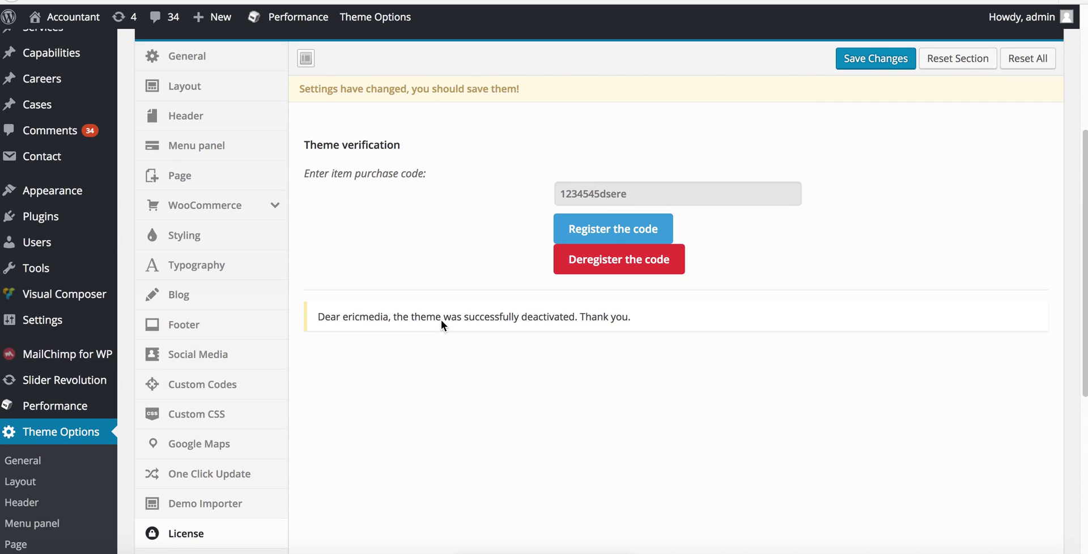
{"action": "scroll", "coordinate": [468, 288], "scroll_direction": "down", "scroll_amount": 1}
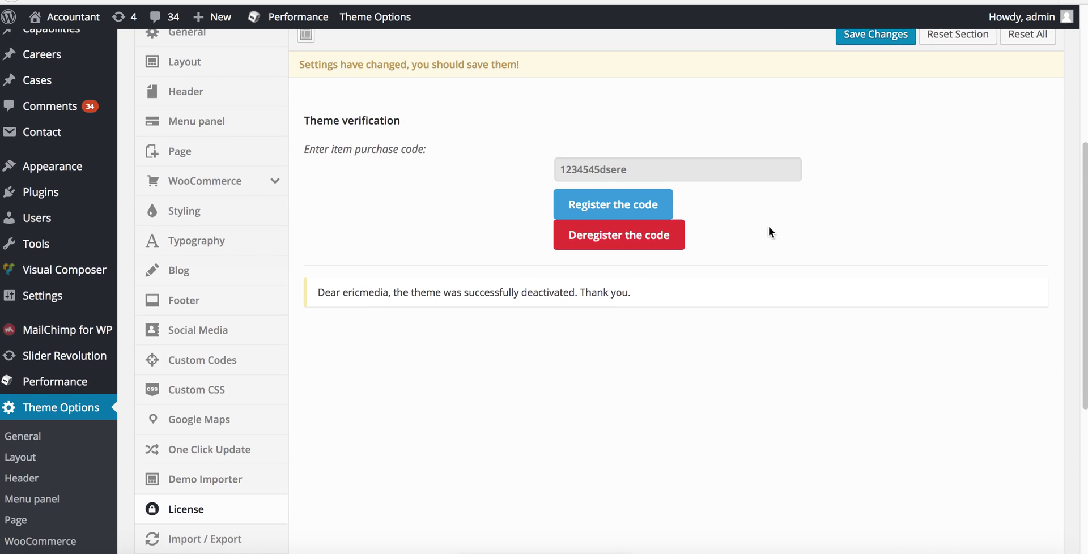